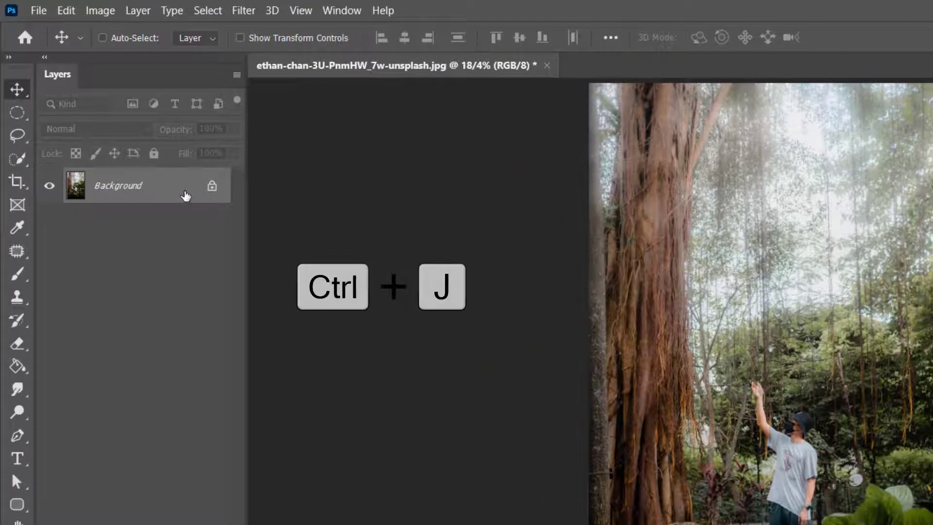
# - Duplicate the Background layer and convert the copy to a Smart Object
pyautogui.hotkey('ctrl', 'j')
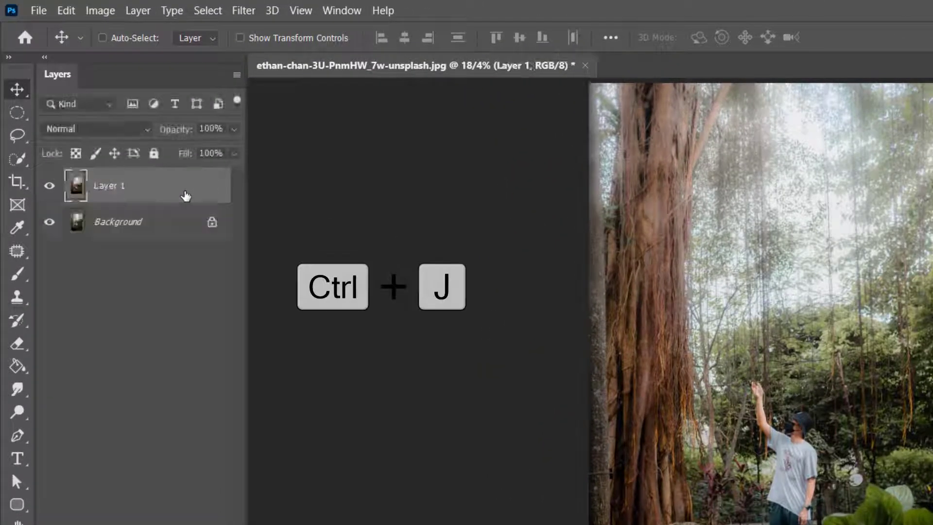
pyautogui.rightClick(185, 196)
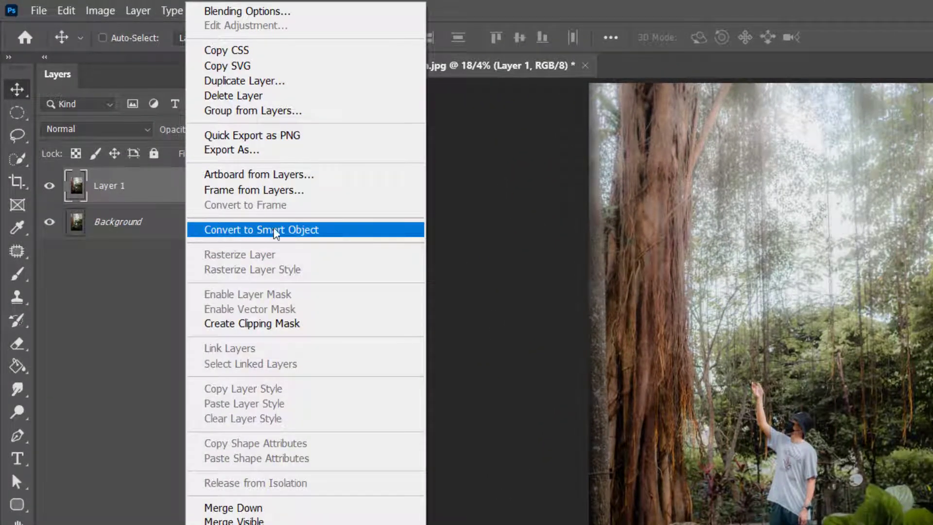
pyautogui.click(276, 231)
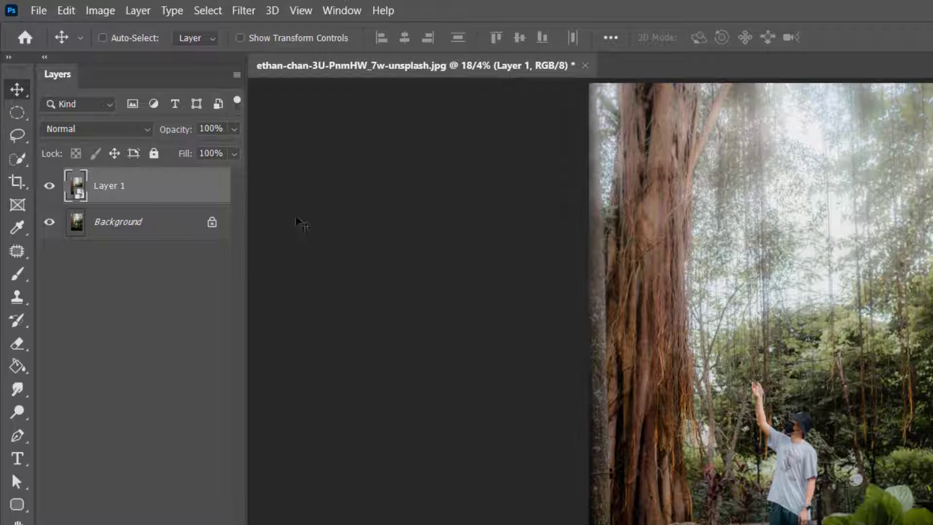
# - Open the Camera Raw Filter on the duplicated layer and set Temperature to +5 and Tint to -5
pyautogui.click(246, 12)
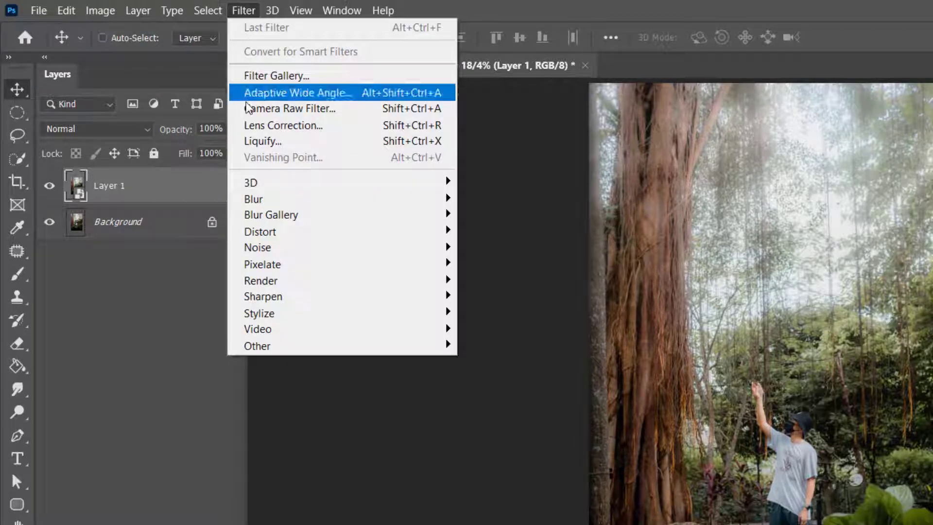
pyautogui.click(329, 109)
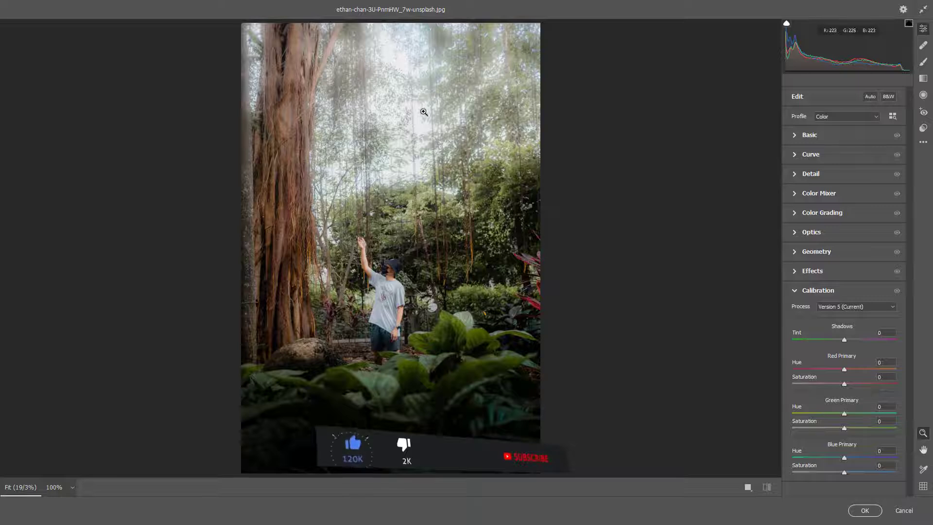
pyautogui.click(795, 138)
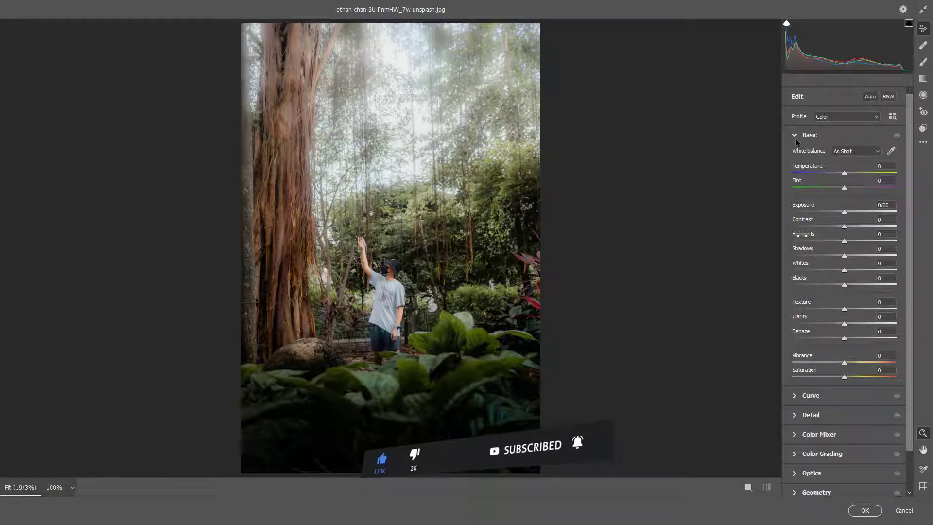
pyautogui.click(878, 166)
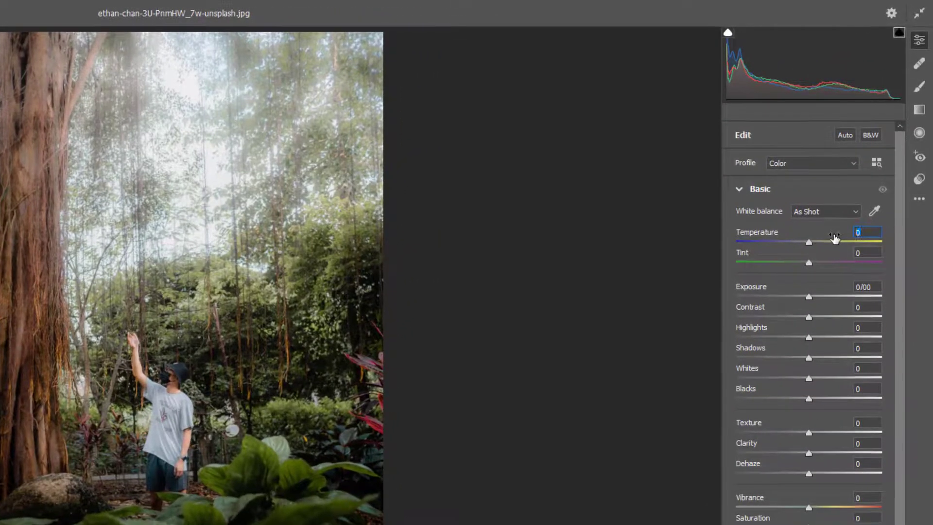
pyautogui.write('5')
pyautogui.press('Tab')
pyautogui.write('-')
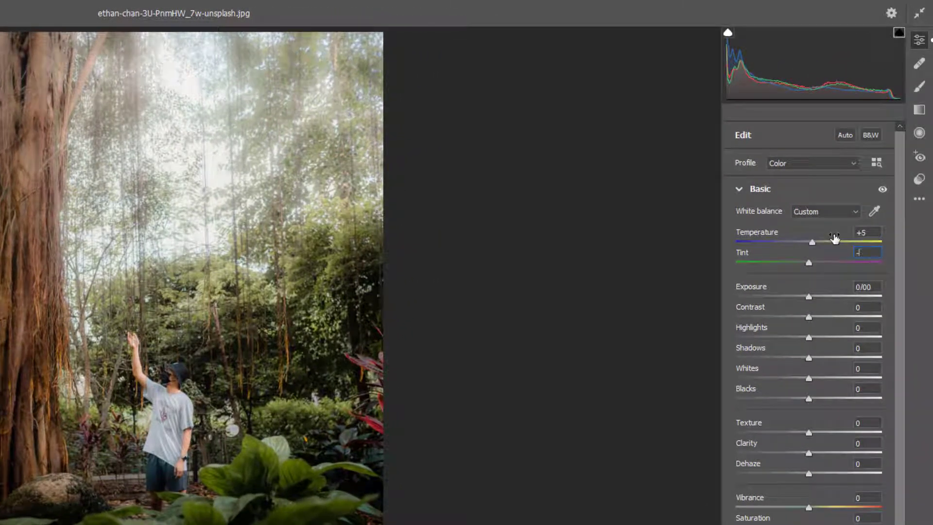
pyautogui.write('5')
pyautogui.press('Tab')
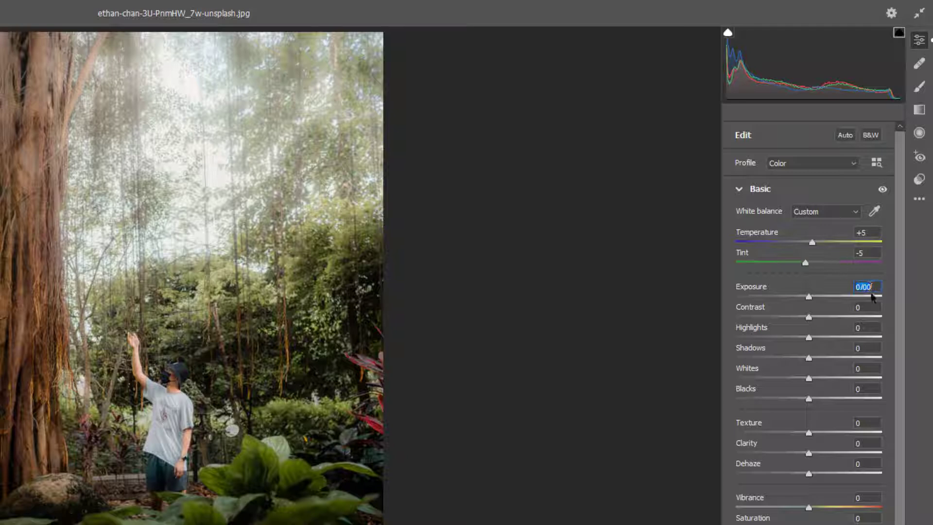
# - Raise Exposure to +0/10 and lower Highlights to -100 in the Basic adjustments
pyautogui.write('0/10')
pyautogui.press('Tab')
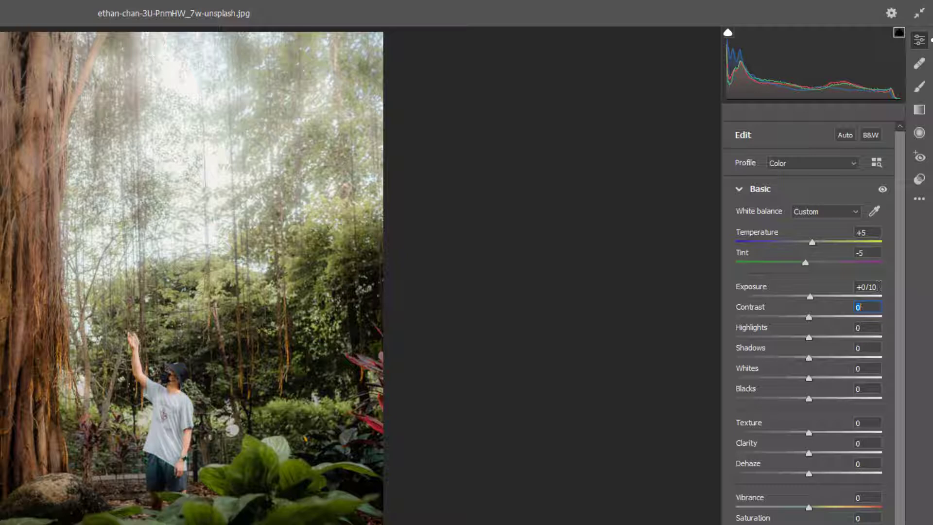
pyautogui.press('Tab')
pyautogui.write('-100')
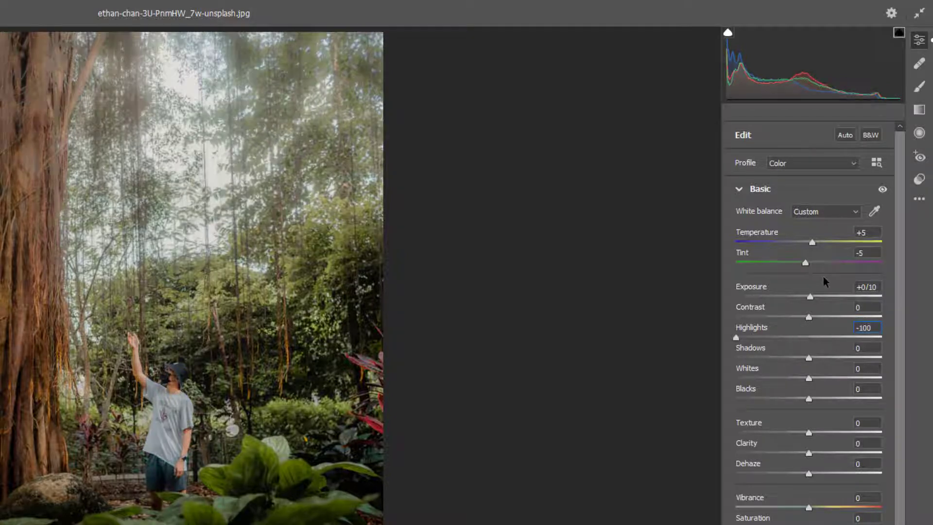
# - Set Shadows to -20, Whites to +20 and Blacks to +100 in the Basic adjustments
pyautogui.press('Tab')
pyautogui.write('-20')
pyautogui.press('Tab')
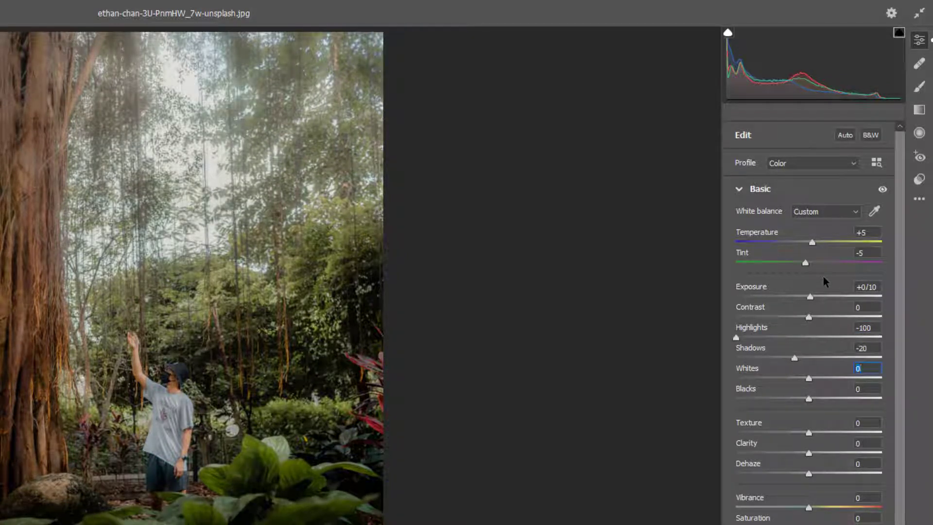
pyautogui.write('20')
pyautogui.press('Tab')
pyautogui.write('100')
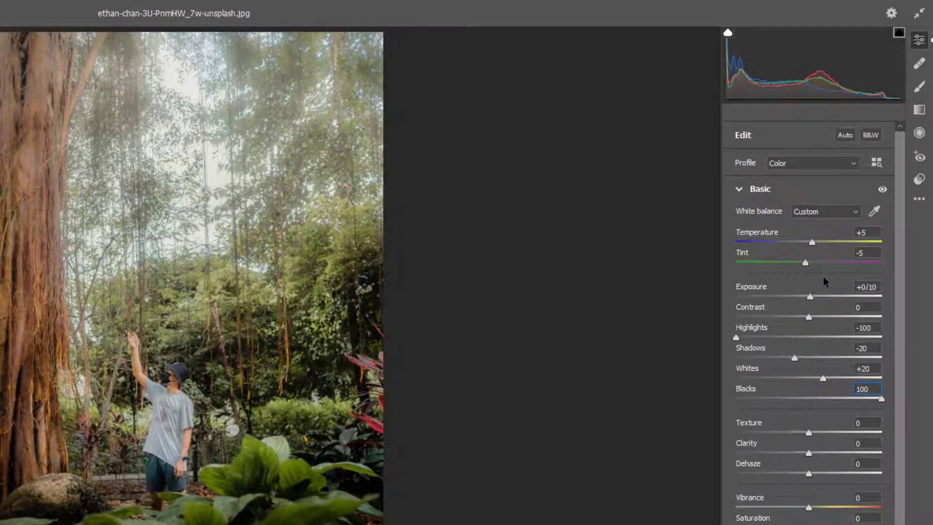
# - Set Texture to +30 and Vibrance to -25, leaving Clarity and Dehaze at 0, and close the Basic adjustments
pyautogui.press('Tab')
pyautogui.write('30')
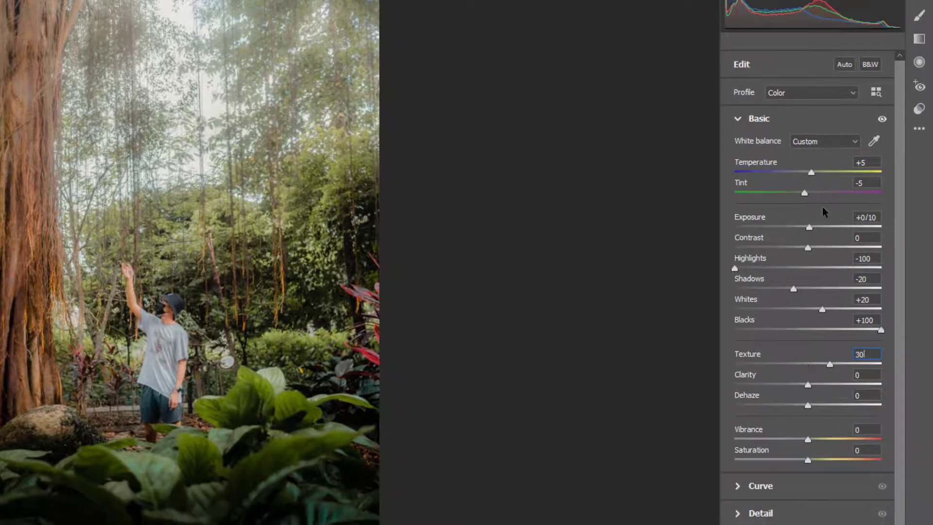
pyautogui.press('Tab')
pyautogui.press('Tab')
pyautogui.press('Tab')
pyautogui.write('-25')
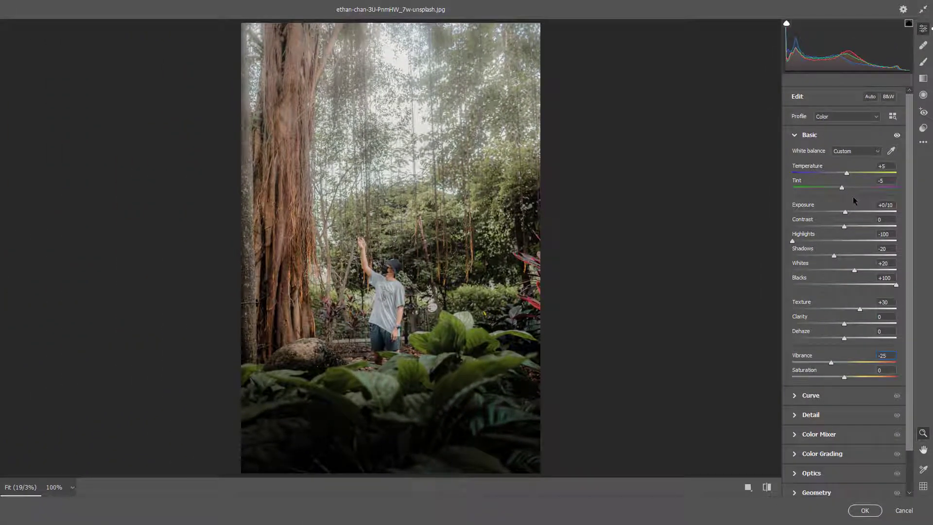
pyautogui.click(795, 138)
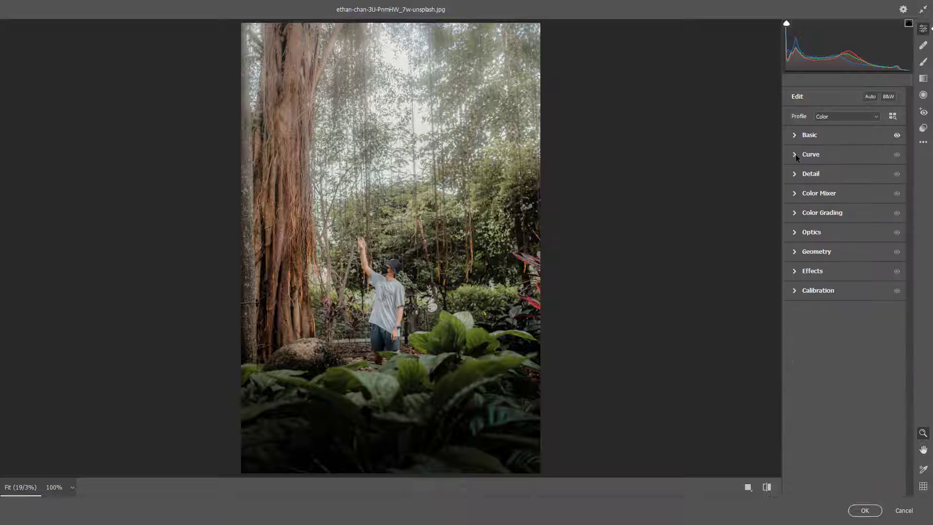
# - Shape the parametric curve with Highlights +52, Lights -34, Darks -5 and Shadows +10
pyautogui.click(795, 155)
pyautogui.click(812, 170)
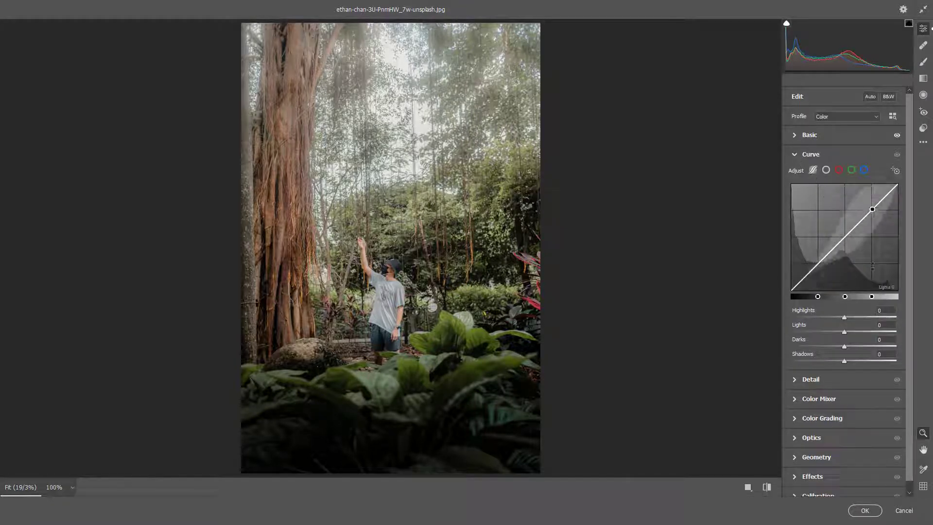
pyautogui.write('52')
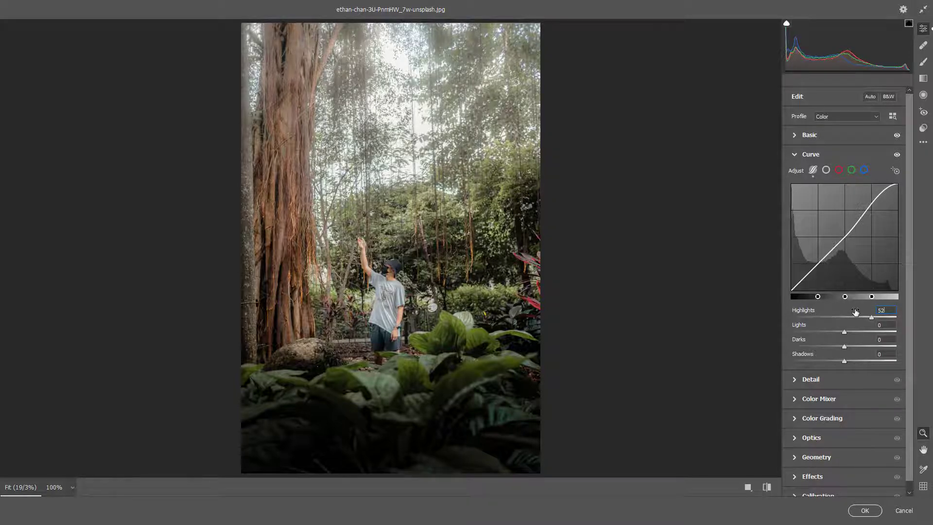
pyautogui.press('Tab')
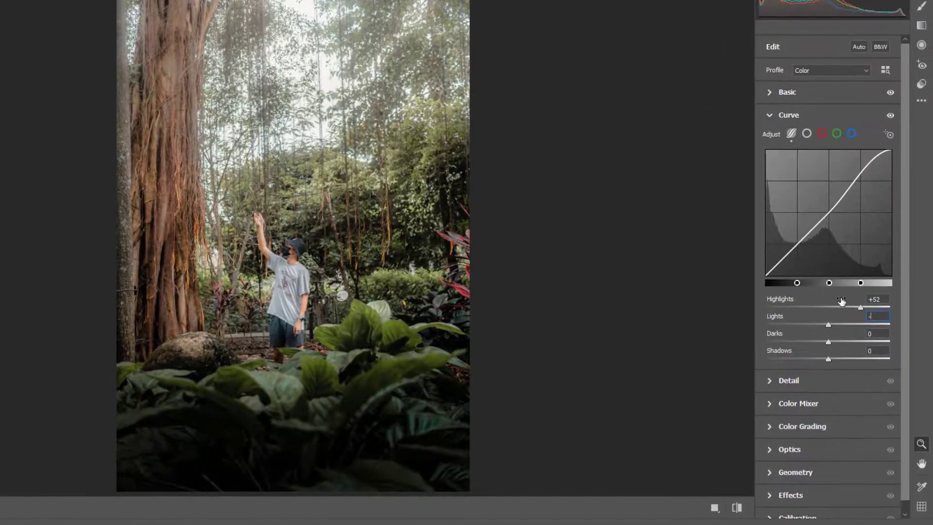
pyautogui.write('-34')
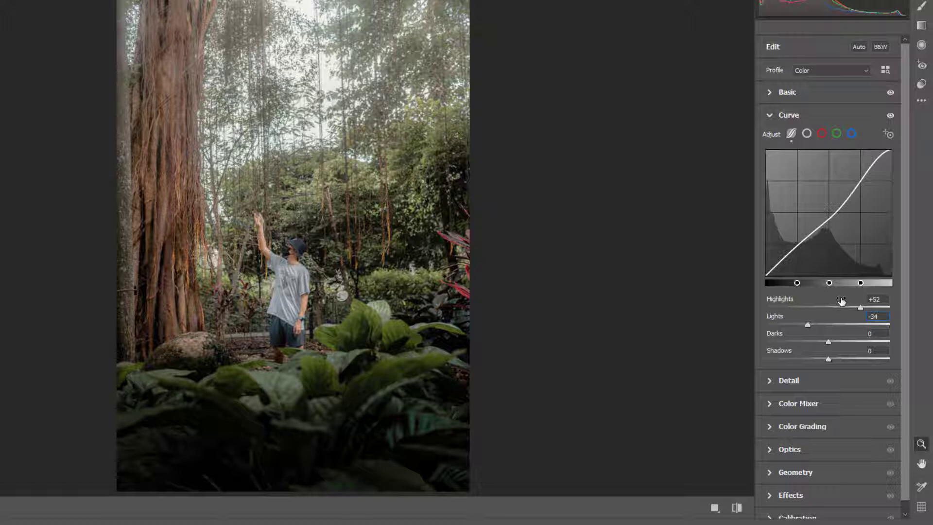
pyautogui.press('Tab')
pyautogui.write('-5')
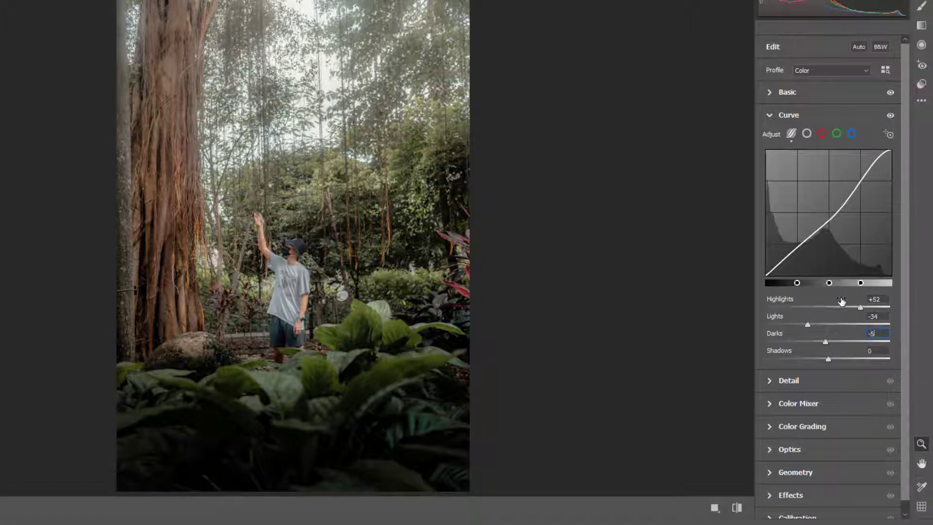
pyautogui.write('10')
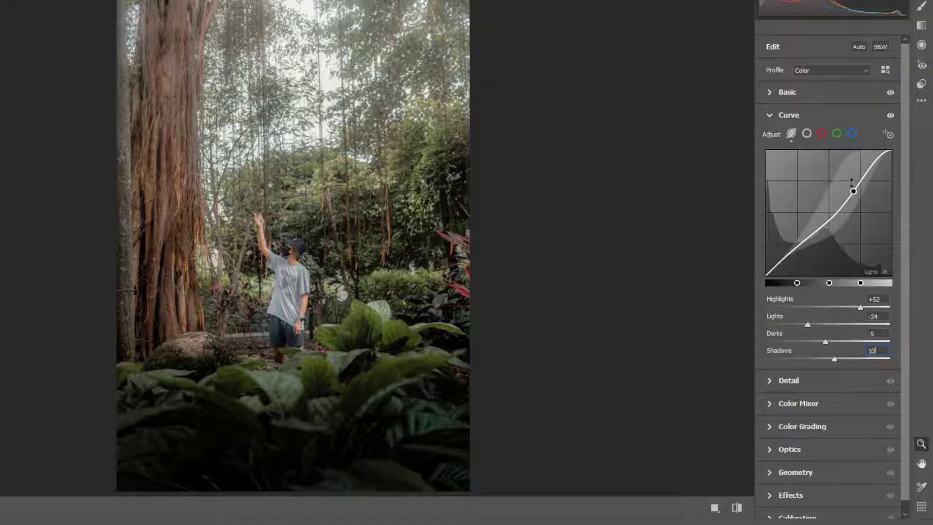
# - Add a midpoint to the blue channel curve and raise it slightly to input 121, output 134
pyautogui.click(851, 133)
pyautogui.click(828, 211)
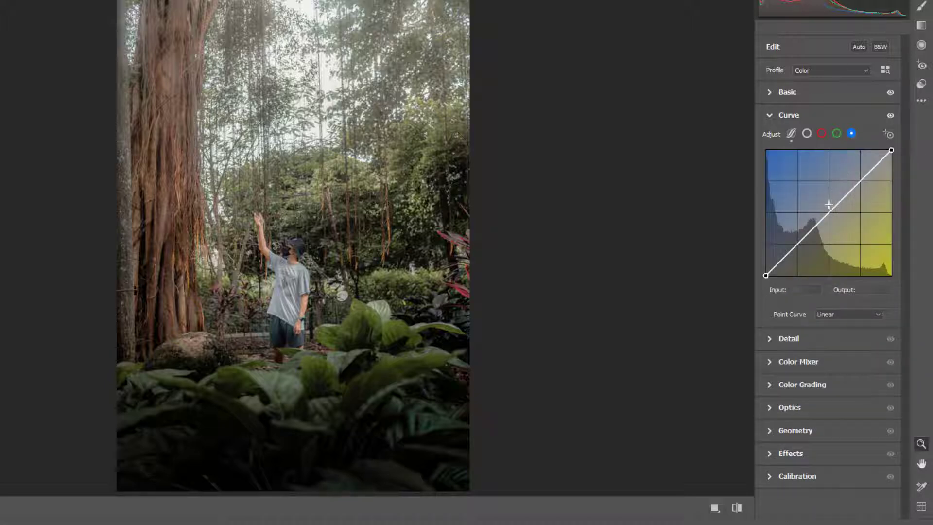
pyautogui.moveTo(828, 212); pyautogui.dragTo(825, 210)
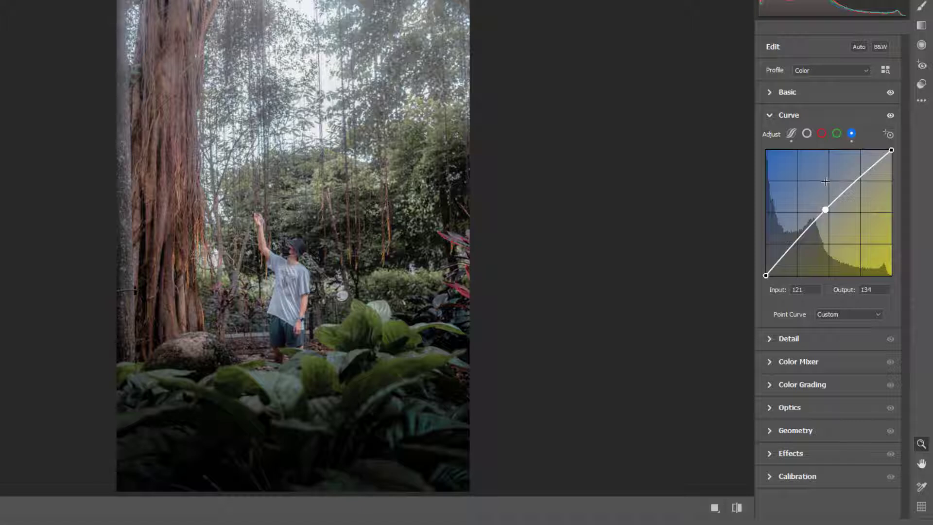
# - Anchor the red channel curve at input 129, output 126, slightly lower a second point in its shadows, and close the curve settings
pyautogui.click(822, 134)
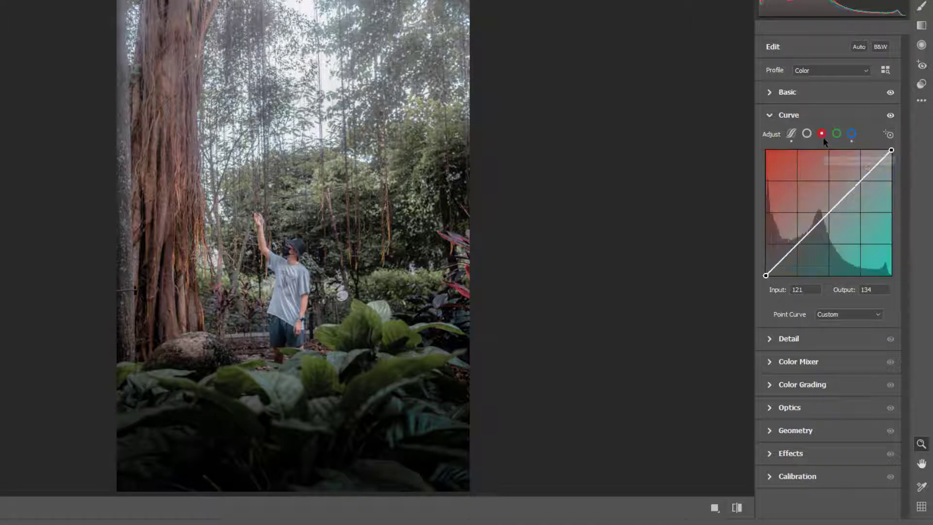
pyautogui.click(828, 212)
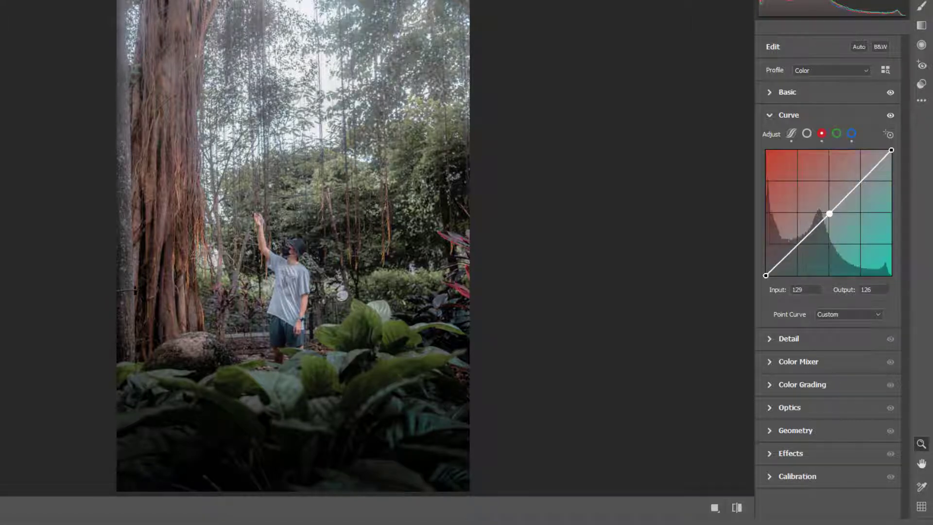
pyautogui.click(798, 245)
pyautogui.moveTo(798, 245); pyautogui.dragTo(797, 248)
pyautogui.click(771, 115)
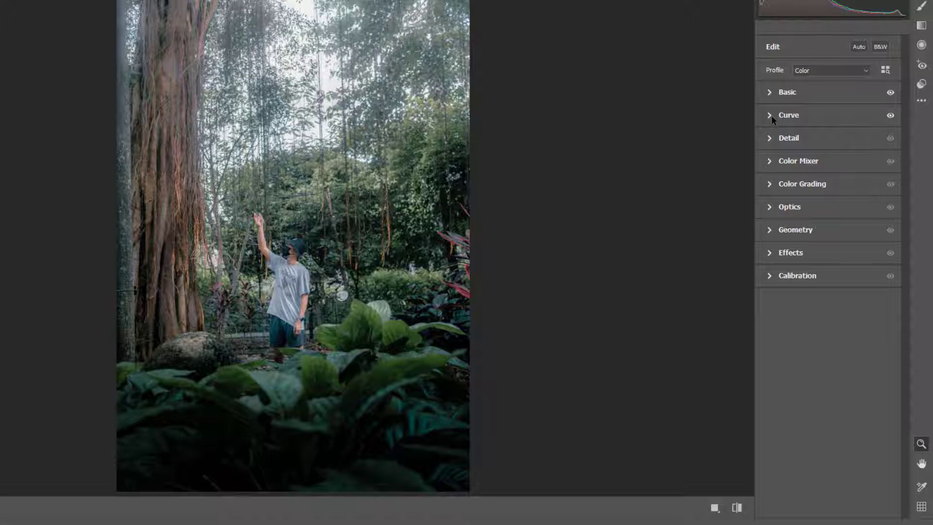
# - Set the Color Mixer hue of Reds and Oranges to -8 and of Yellows and Greens to -65
pyautogui.click(770, 164)
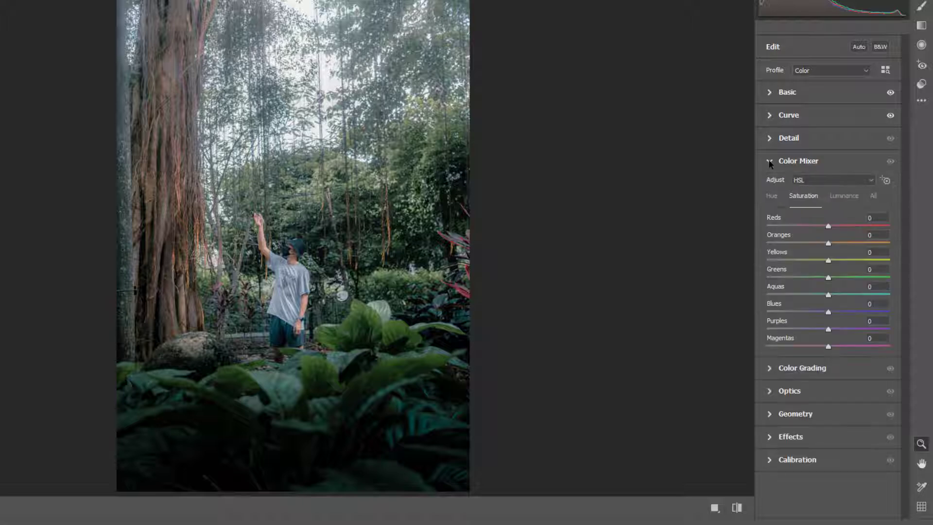
pyautogui.click(849, 219)
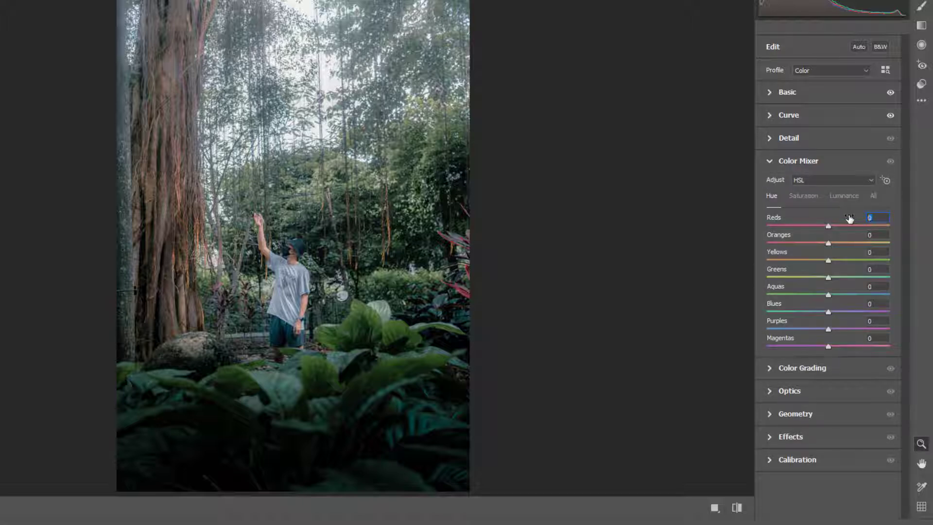
pyautogui.write('-8')
pyautogui.press('Tab')
pyautogui.write('-8')
pyautogui.write('-6')
pyautogui.write('5')
pyautogui.press('Tab')
pyautogui.write('-65')
# - Raise the Color Mixer saturation of Reds to +33 and Oranges to +90
pyautogui.click(815, 200)
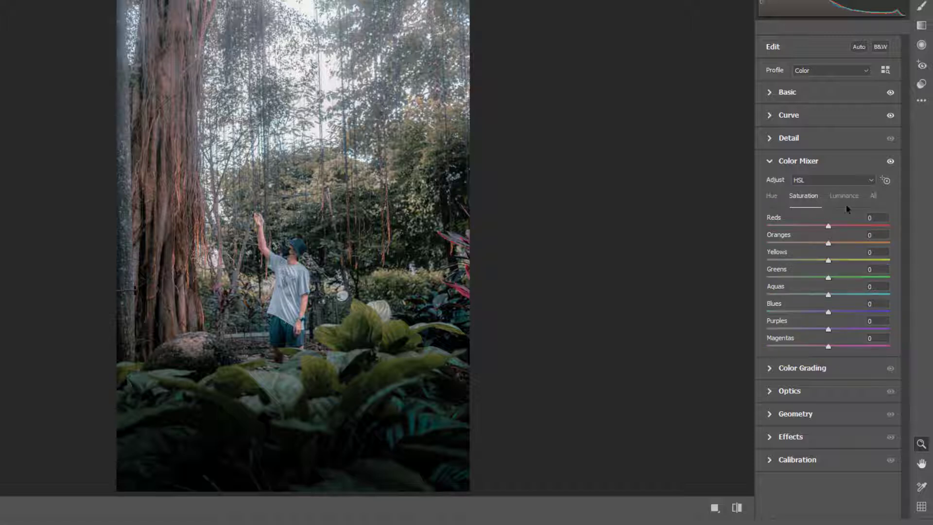
pyautogui.press('Tab')
pyautogui.write('33')
pyautogui.press('Tab')
pyautogui.write('90')
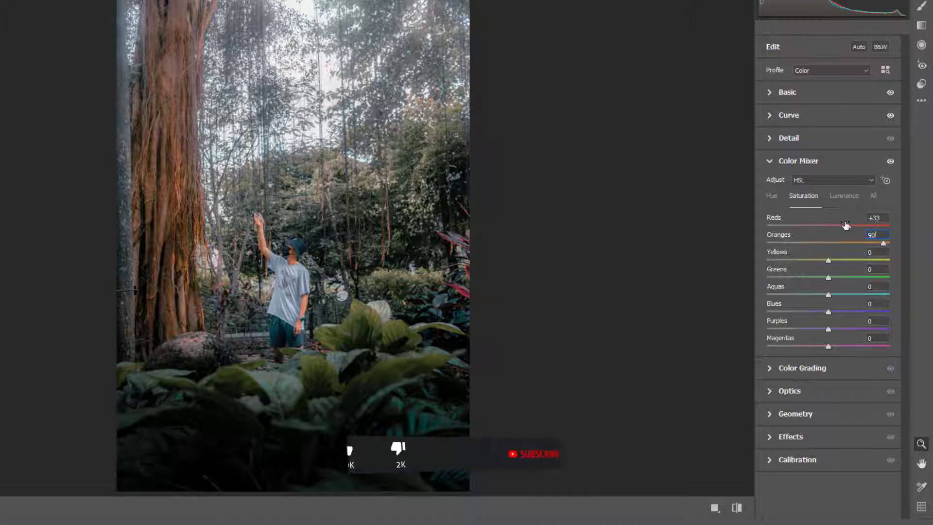
# - Lower the Color Mixer saturation of Yellows to -90, Greens to -25 and Aquas to -100
pyautogui.press('Tab')
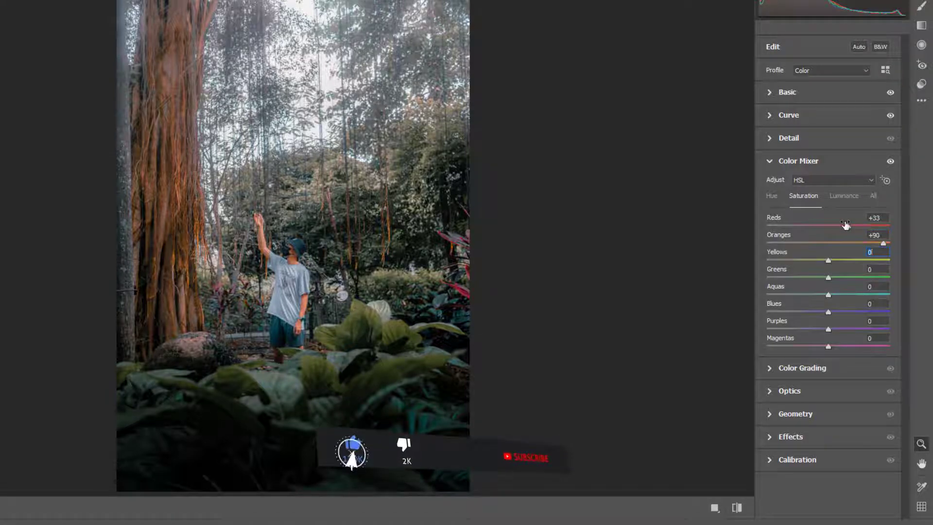
pyautogui.write('-90')
pyautogui.press('Tab')
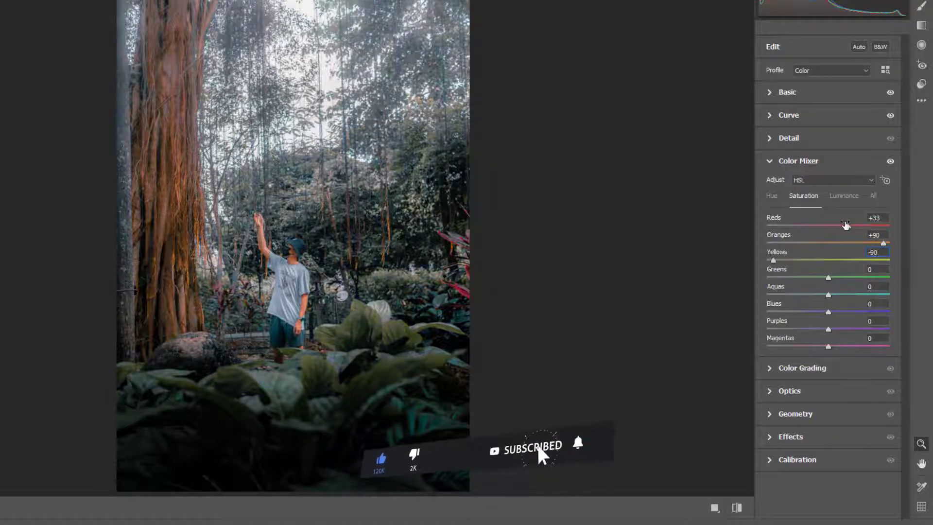
pyautogui.write('-2')
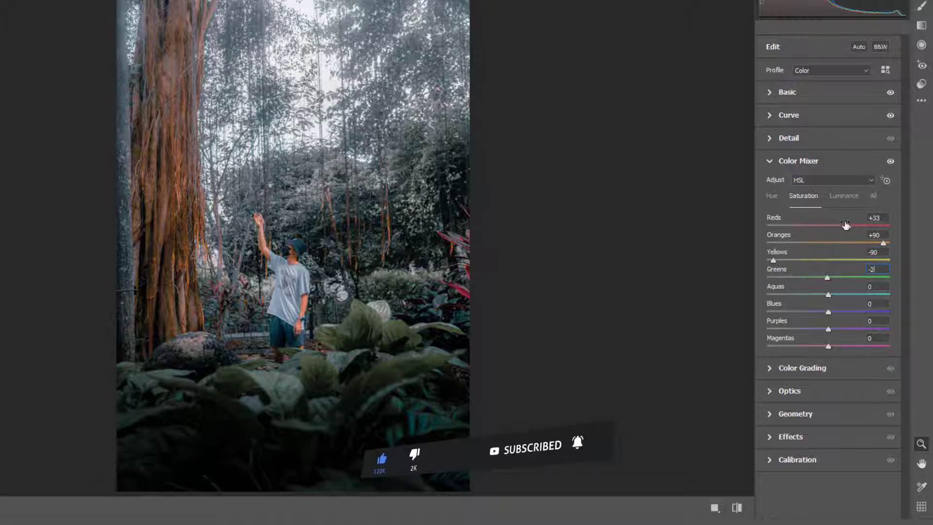
pyautogui.write('5')
pyautogui.press('Tab')
pyautogui.write('-100')
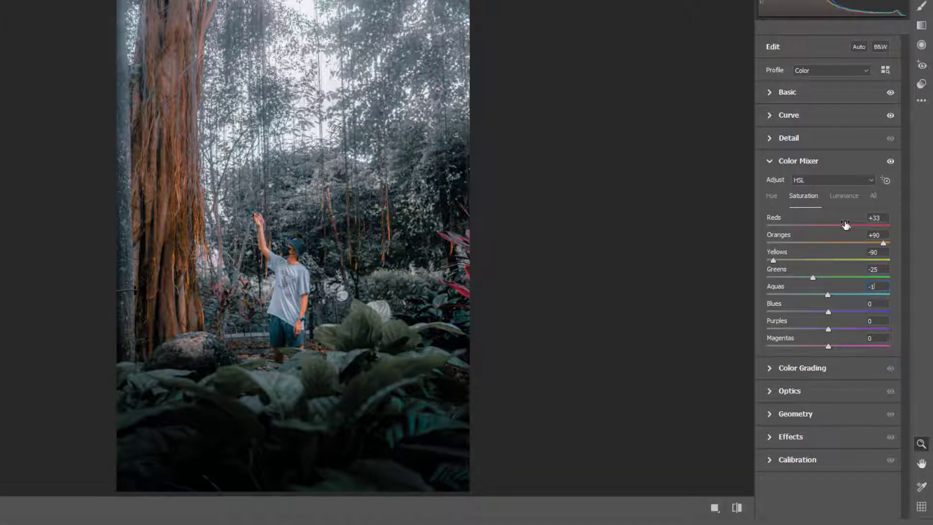
# - Lower the Color Mixer saturation of Blues, Purples and Magentas to -100
pyautogui.write('-100')
pyautogui.press('Tab')
pyautogui.write('-100')
pyautogui.press('Tab')
pyautogui.write('-100')
# - Raise the Color Mixer luminance of Oranges to +12 and slightly lower the luminance of Greens
pyautogui.click(844, 195)
pyautogui.moveTo(829, 244)
pyautogui.mouseDown()
pyautogui.moveTo(849, 246)
pyautogui.moveTo(816, 244)
pyautogui.moveTo(834, 249)
pyautogui.mouseUp()
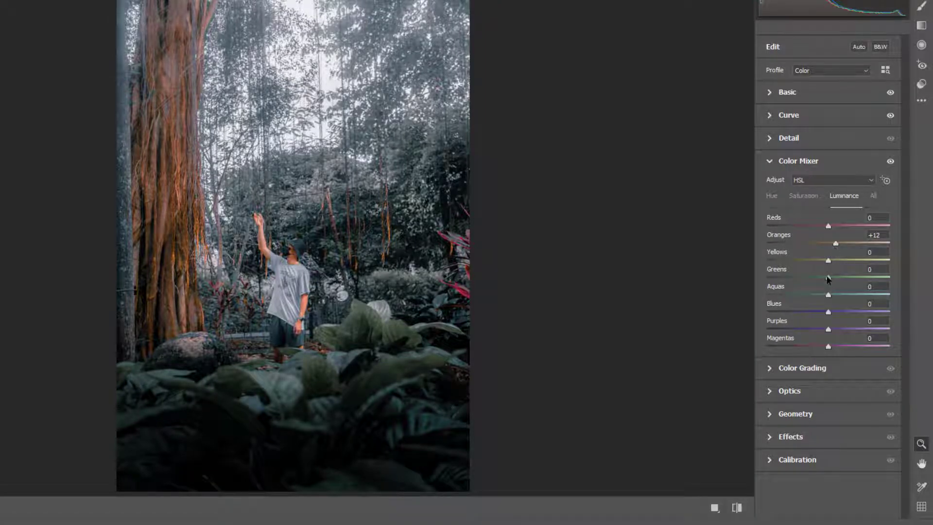
pyautogui.moveTo(828, 278); pyautogui.dragTo(815, 279)
pyautogui.click(769, 163)
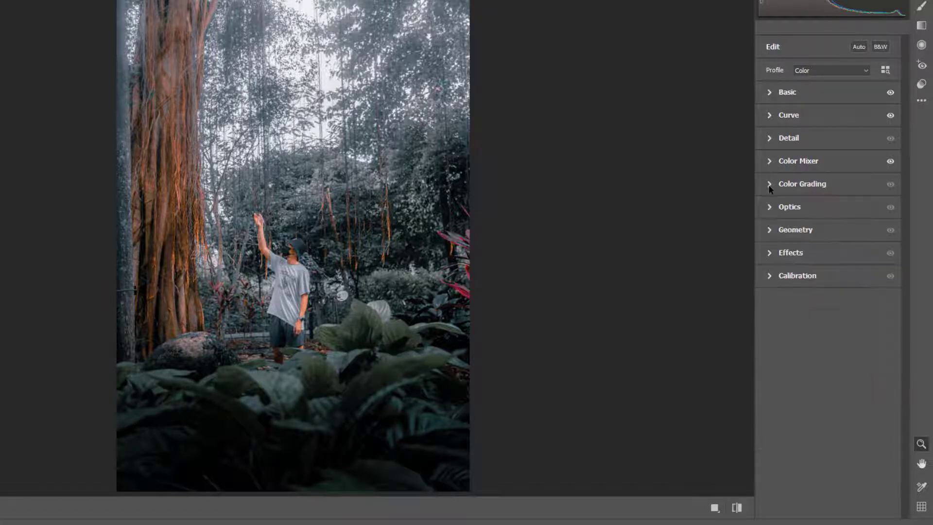
# - Tint the shadows in Color Grading with hue 220 and saturation 20
pyautogui.click(770, 188)
pyautogui.click(822, 202)
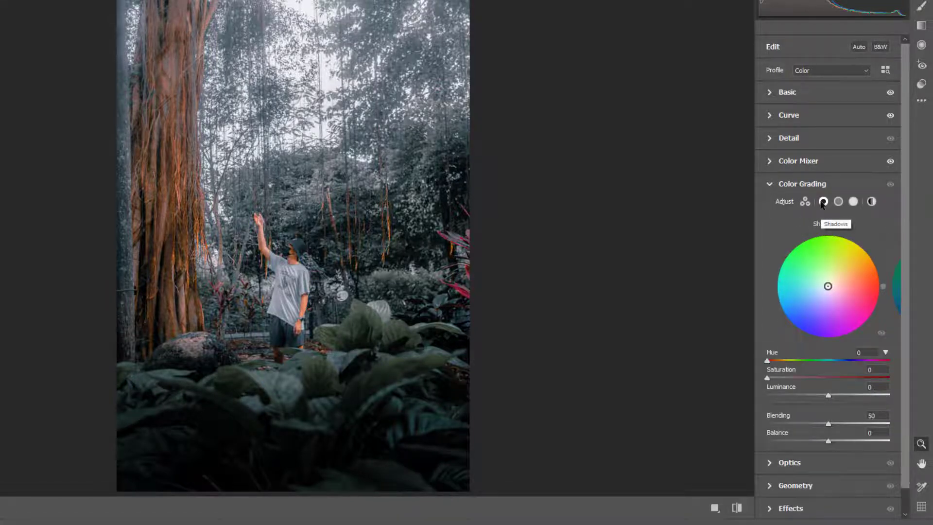
pyautogui.click(865, 352)
pyautogui.write('220')
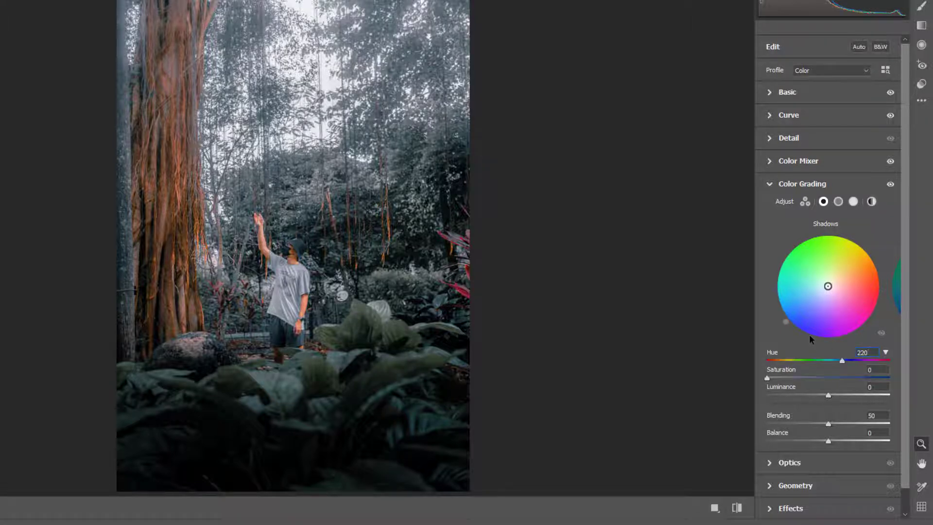
pyautogui.press('Tab')
pyautogui.write('20')
# - Tint the midtones in Color Grading with hue 155 and saturation 22
pyautogui.click(838, 202)
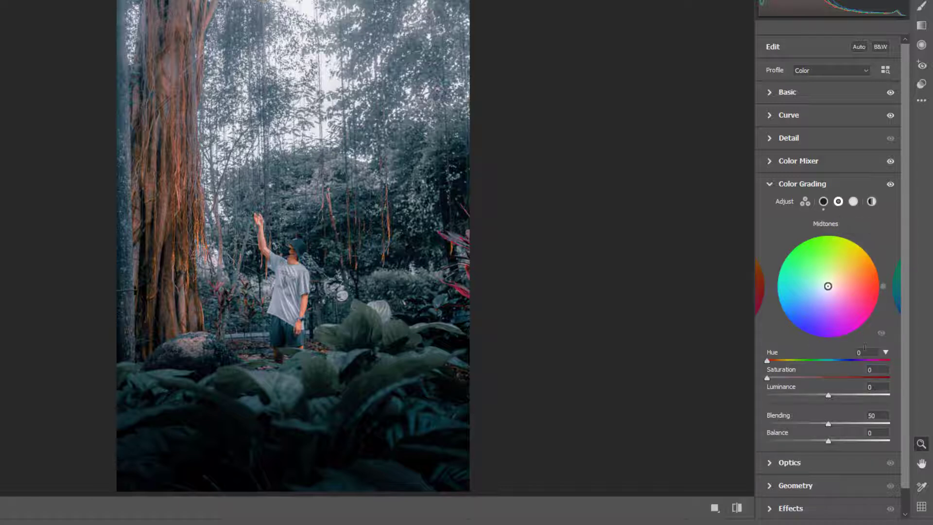
pyautogui.click(834, 353)
pyautogui.write('155')
pyautogui.write('22')
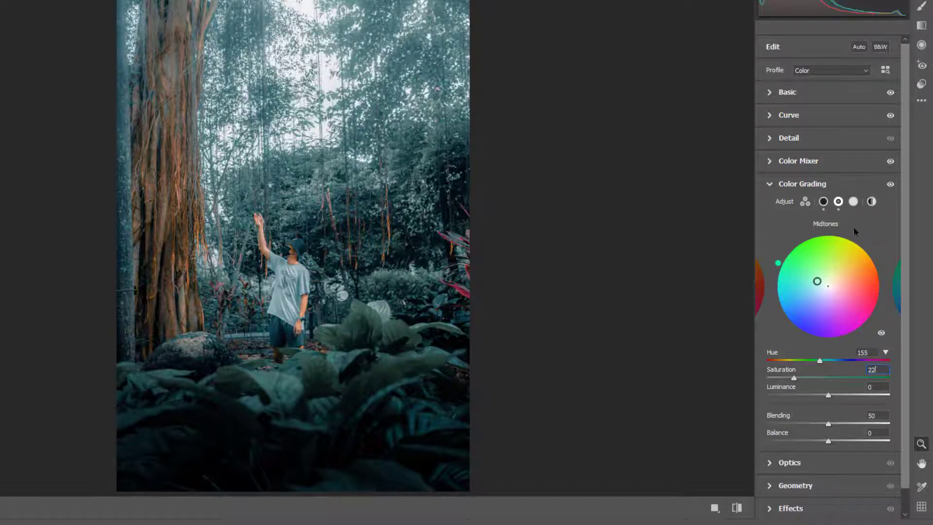
# - Tint the highlights in Color Grading with hue 14 and saturation 14, and close the Color Grading settings
pyautogui.click(853, 202)
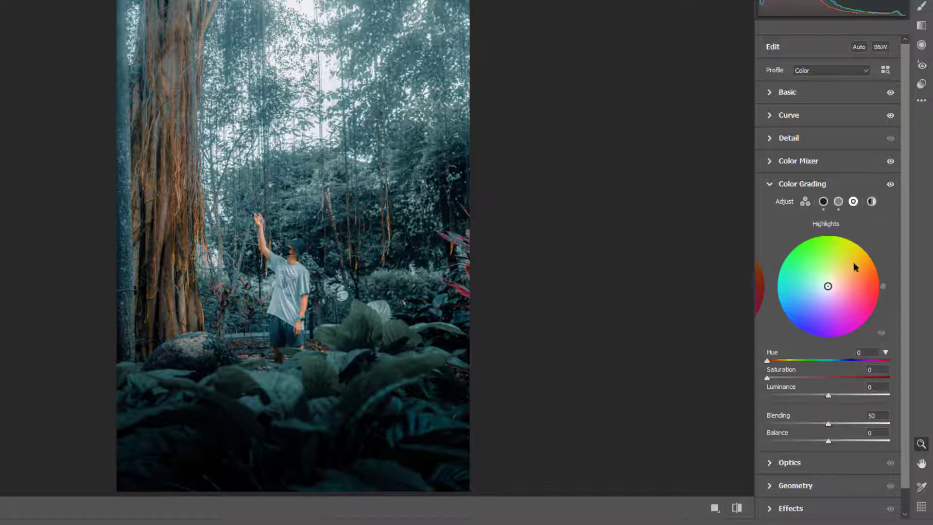
pyautogui.click(859, 352)
pyautogui.write('1414')
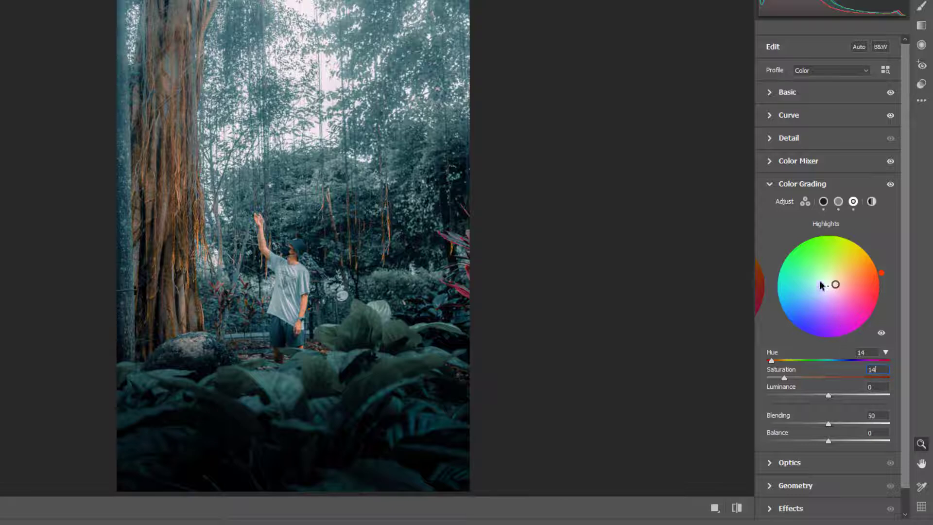
pyautogui.click(771, 187)
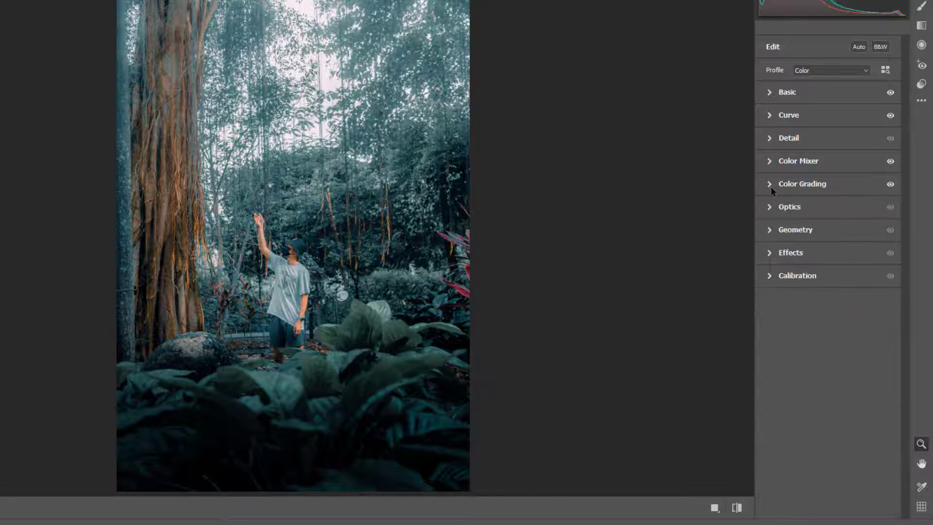
# - Darken the photo's edges by setting the Effects vignetting to -20
pyautogui.click(770, 253)
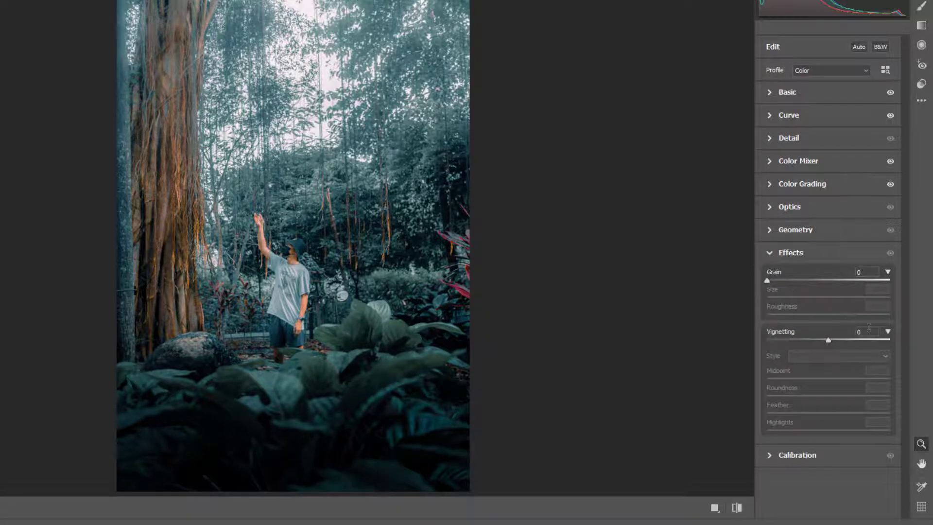
pyautogui.click(869, 329)
pyautogui.write('-20')
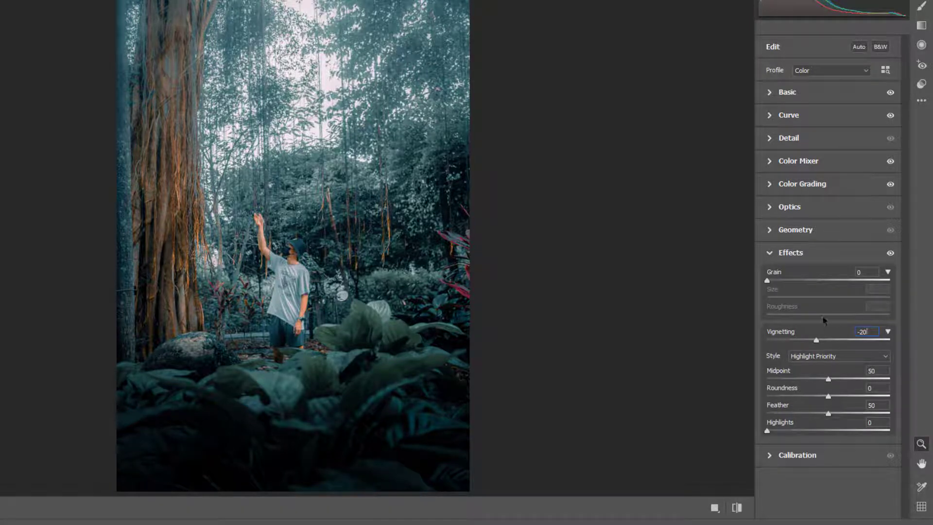
pyautogui.click(769, 255)
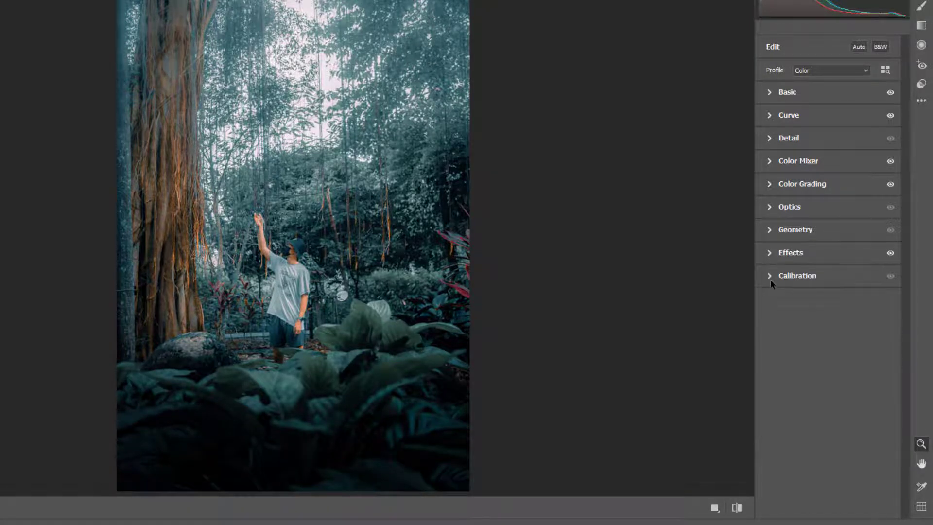
# - In Calibration, set the Red Primary saturation to +5, and the Green Primary hue to +35 and saturation to +15
pyautogui.click(771, 281)
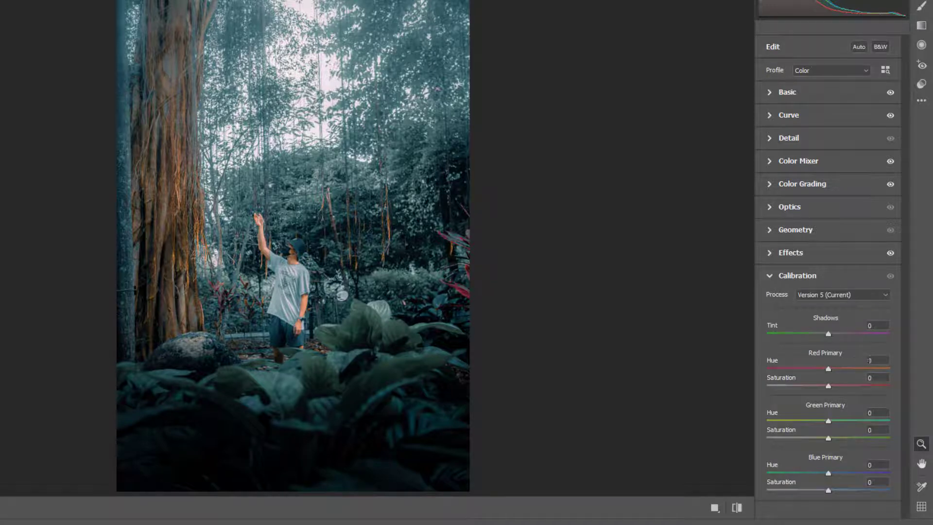
pyautogui.moveTo(864, 375); pyautogui.dragTo(855, 377)
pyautogui.write('5')
pyautogui.press('Tab')
pyautogui.write('35')
pyautogui.press('Tab')
pyautogui.write('15')
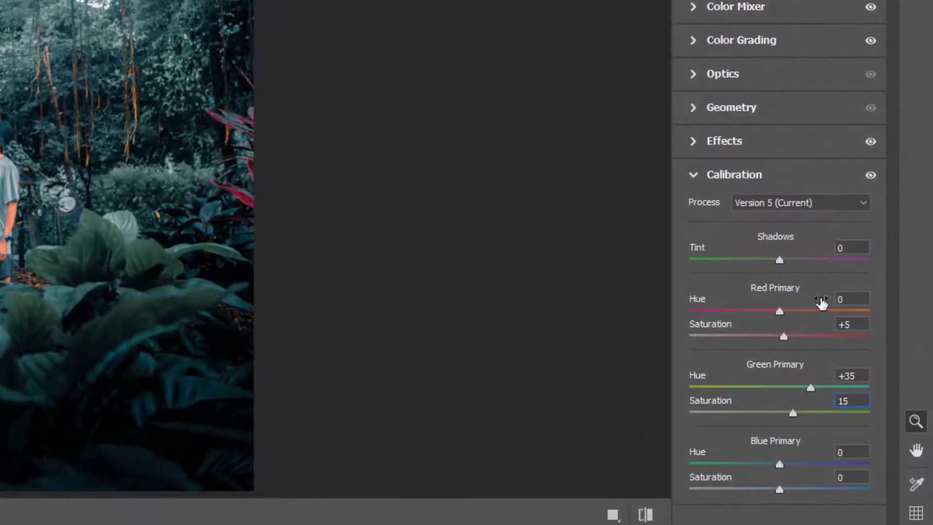
# - Set the Calibration Blue Primary hue to -5 and saturation to -100, and close the Calibration settings
pyautogui.press('Tab')
pyautogui.write('-')
pyautogui.write('-100')
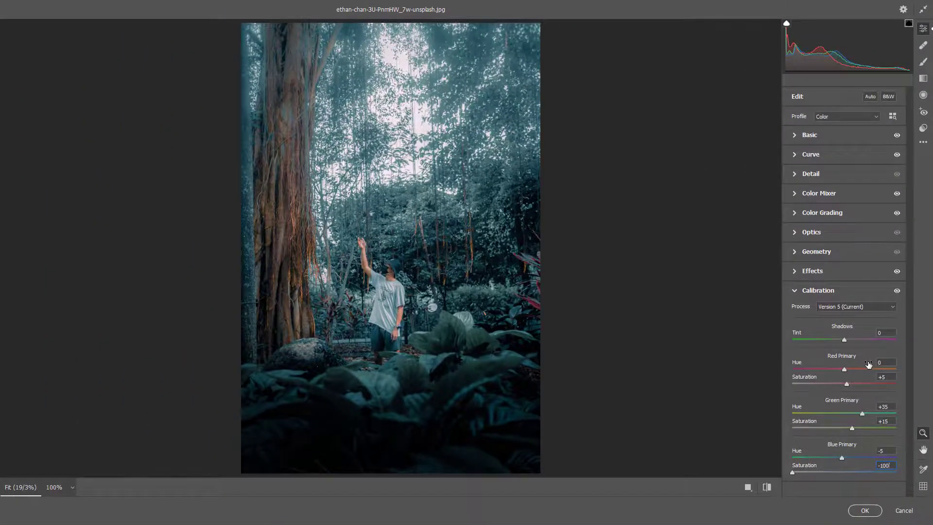
pyautogui.click(797, 294)
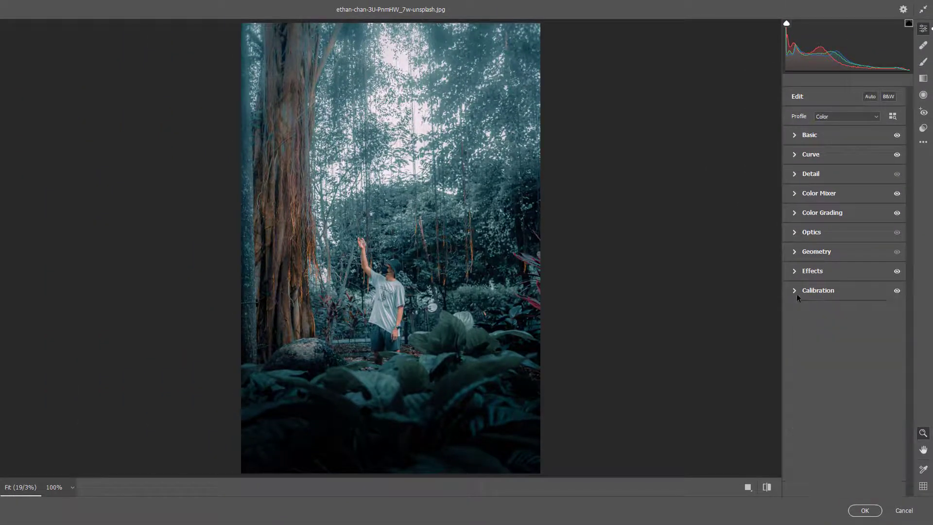
# - Show the before and after versions side by side, and save the default subset of settings as mood in the Downloads folder
pyautogui.click(748, 488)
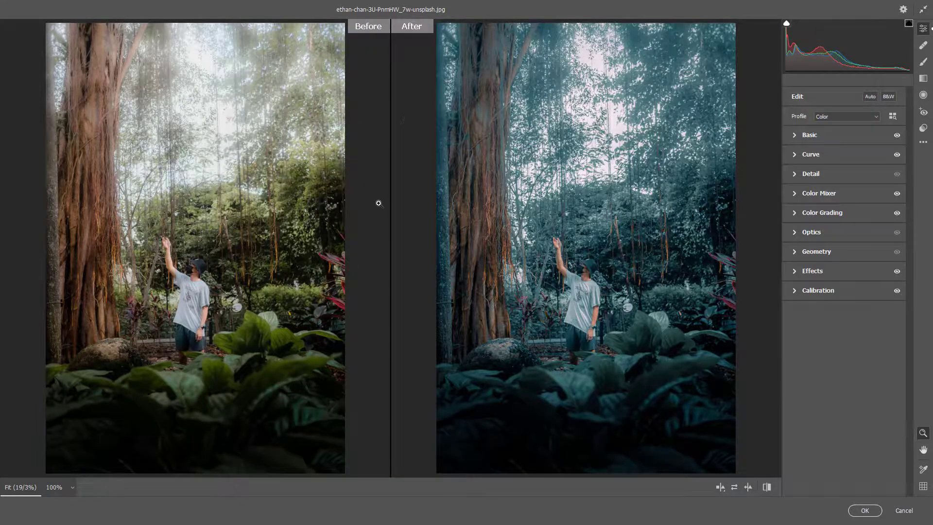
pyautogui.click(923, 142)
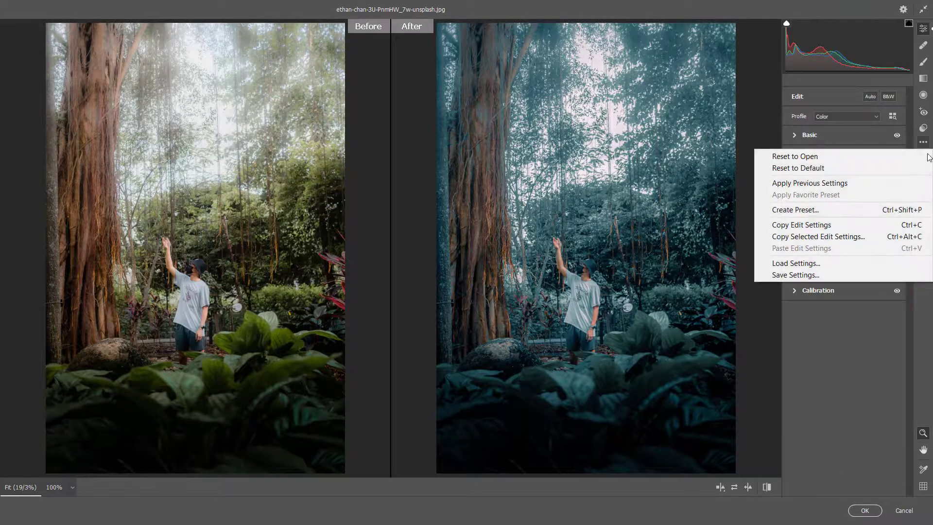
pyautogui.click(837, 275)
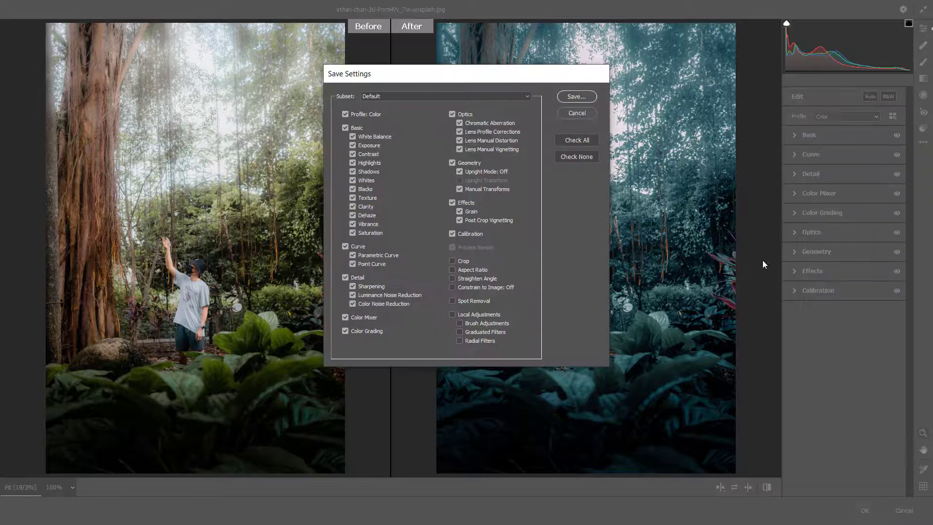
pyautogui.click(576, 96)
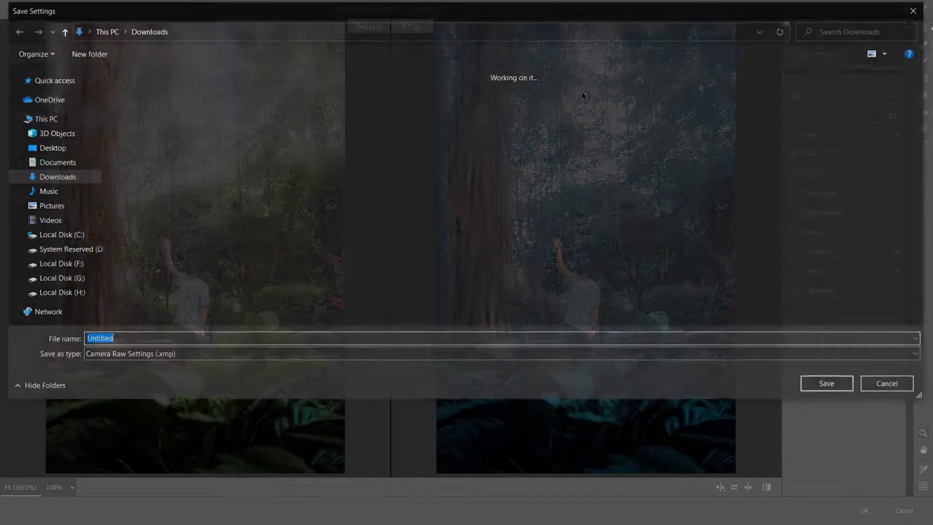
pyautogui.write('m')
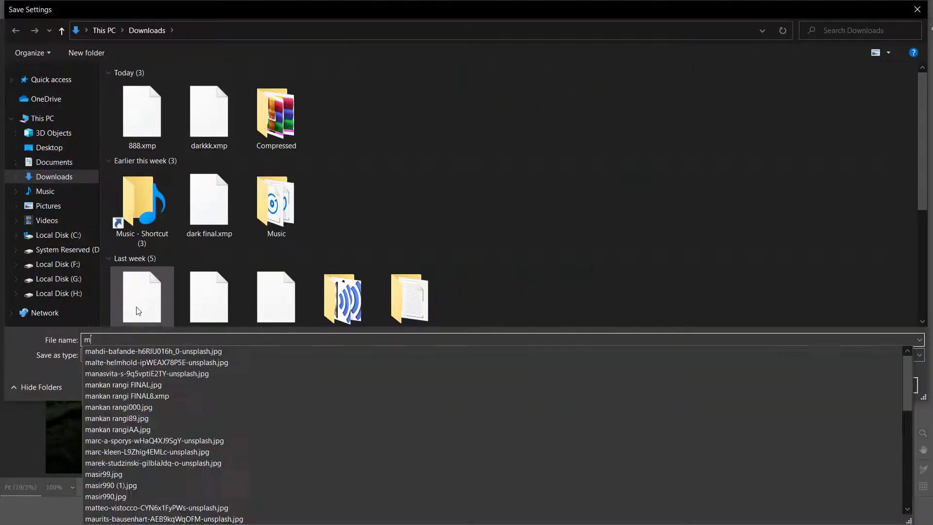
pyautogui.write('oo')
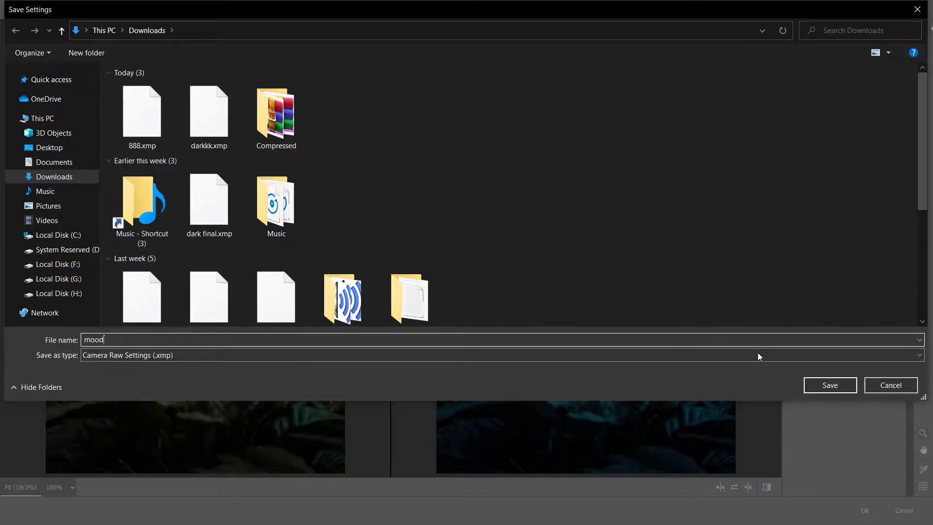
pyautogui.click(821, 382)
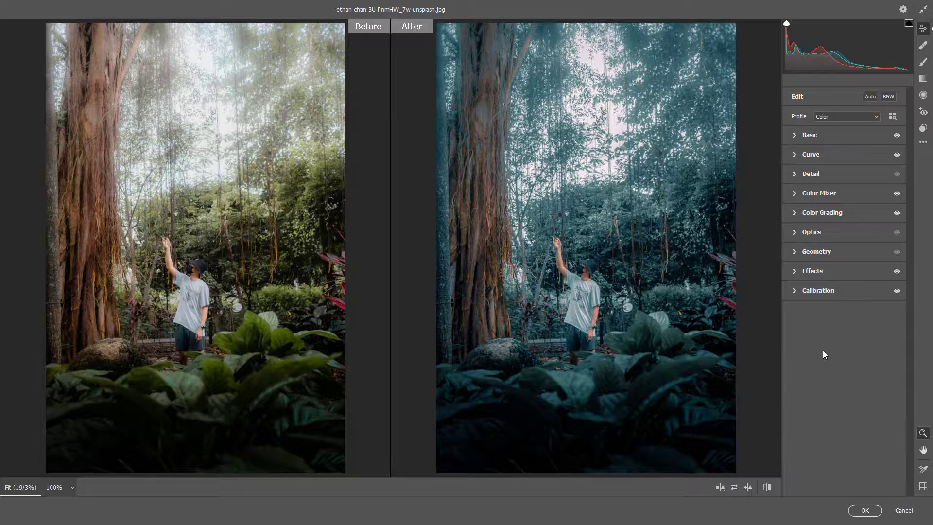
# - Apply the Camera Raw Filter and toggle Layer 1's visibility to compare the grade with the original photo
pyautogui.press('Return')
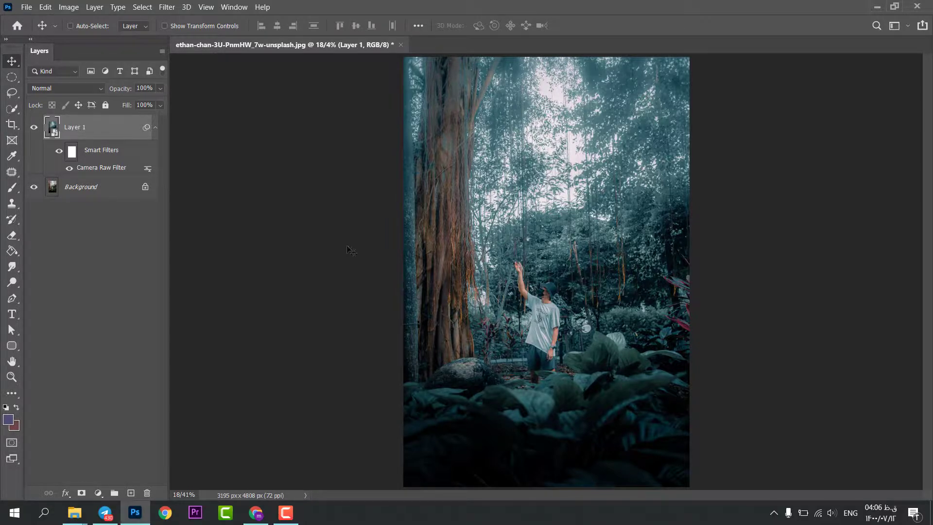
pyautogui.click(34, 128)
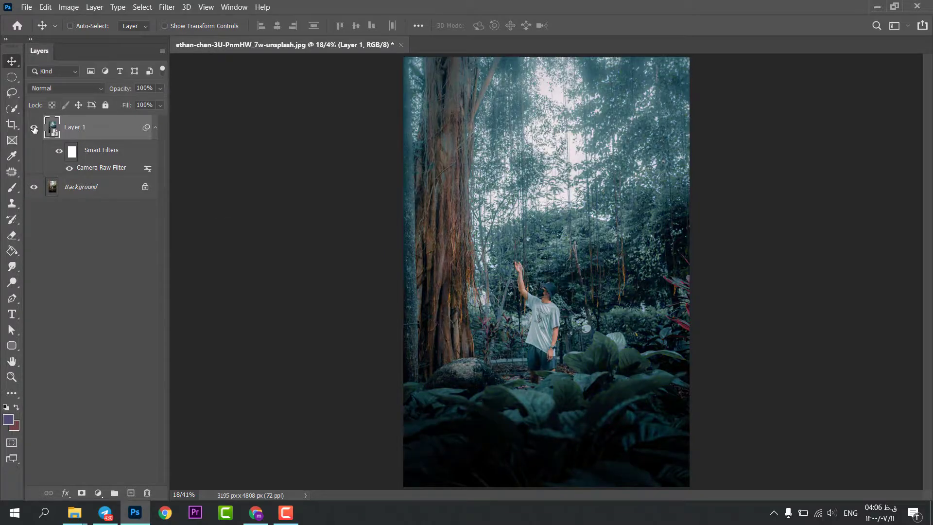